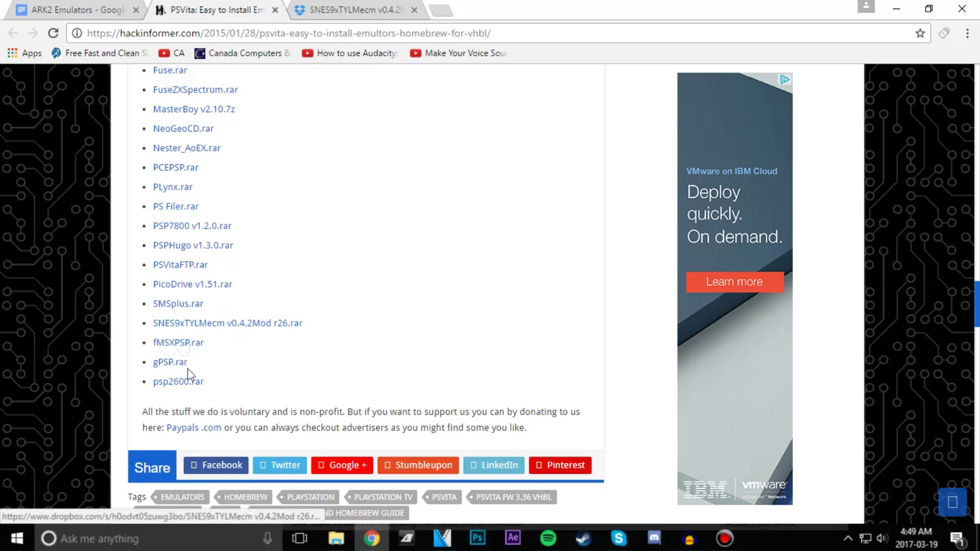
Fetch SNES9xTYLMecm v0.4.2Mod r26 (2).rar from Dropbox and show it atop Chrome's Downloads list
{"action": "scroll", "coordinate": [123, 215], "scroll_direction": "up", "scroll_amount": 8}
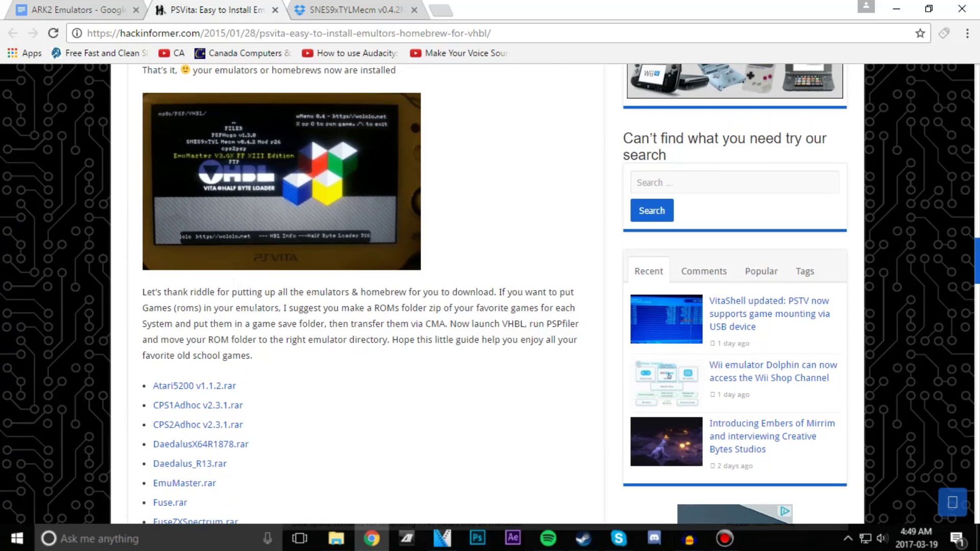
{"action": "scroll", "coordinate": [192, 280], "scroll_direction": "down", "scroll_amount": 8}
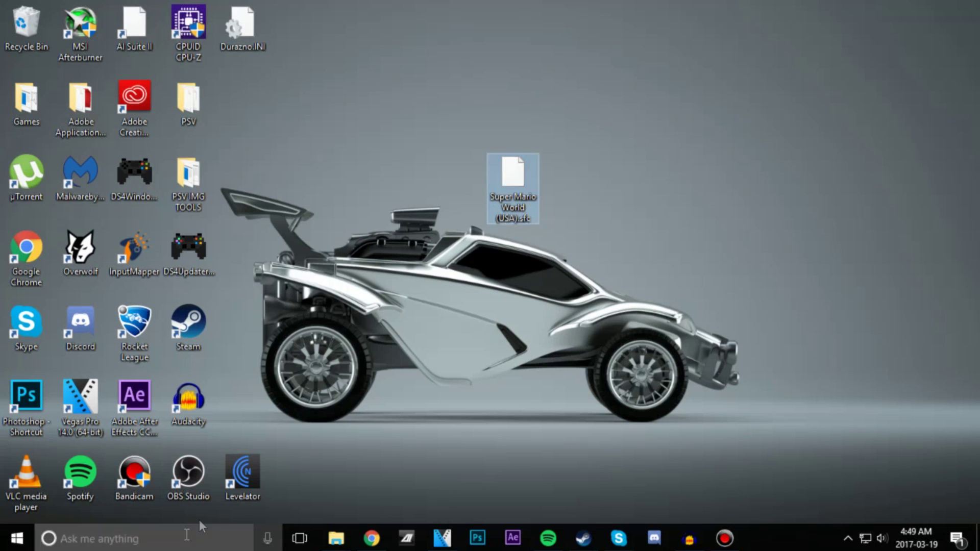
{"action": "left_click", "coordinate": [372, 538]}
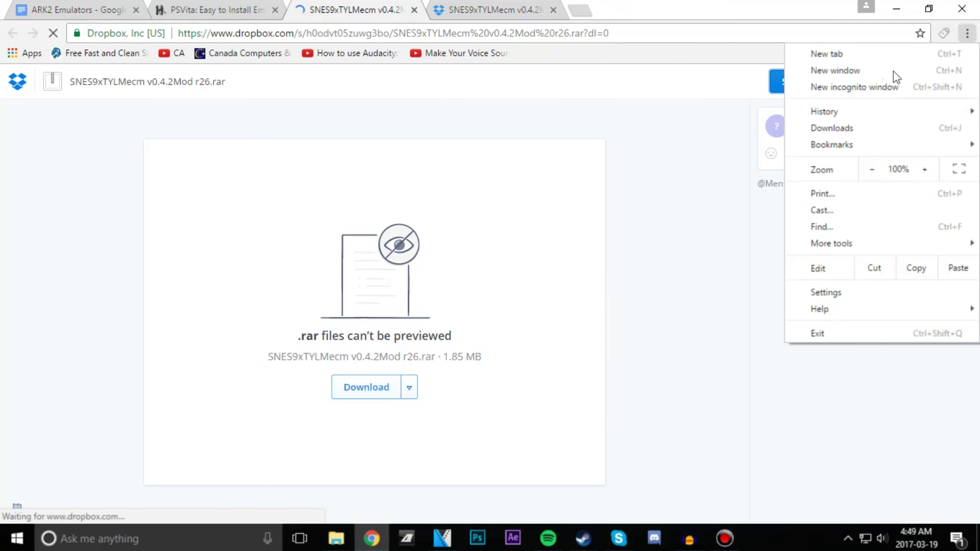
{"action": "left_click", "coordinate": [857, 125]}
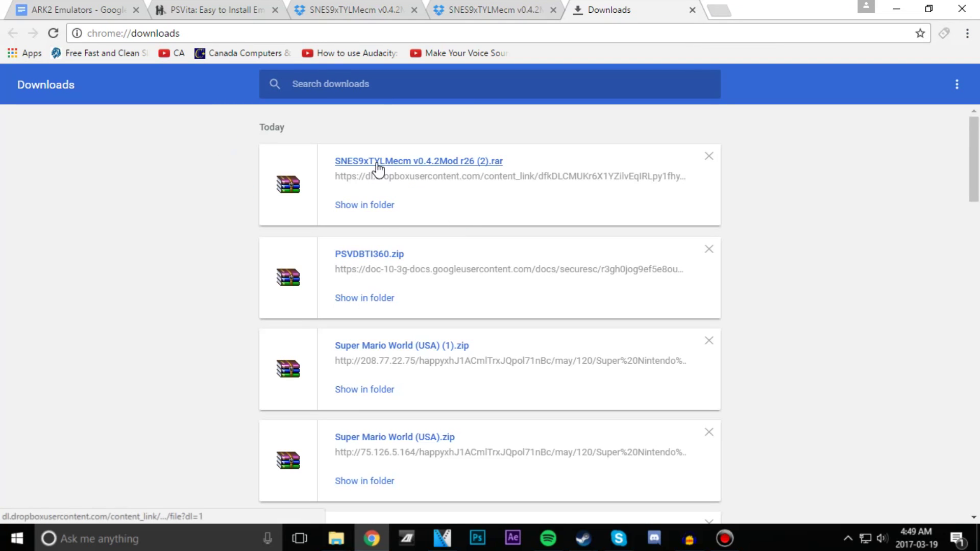
Open the .rar in WinRAR and extract the SNES9xTYL Mecm v0.4.2 Mod r26 folder from SNES9XTYL/INSTALL.ZIP to the desktop
{"action": "left_click", "coordinate": [375, 163]}
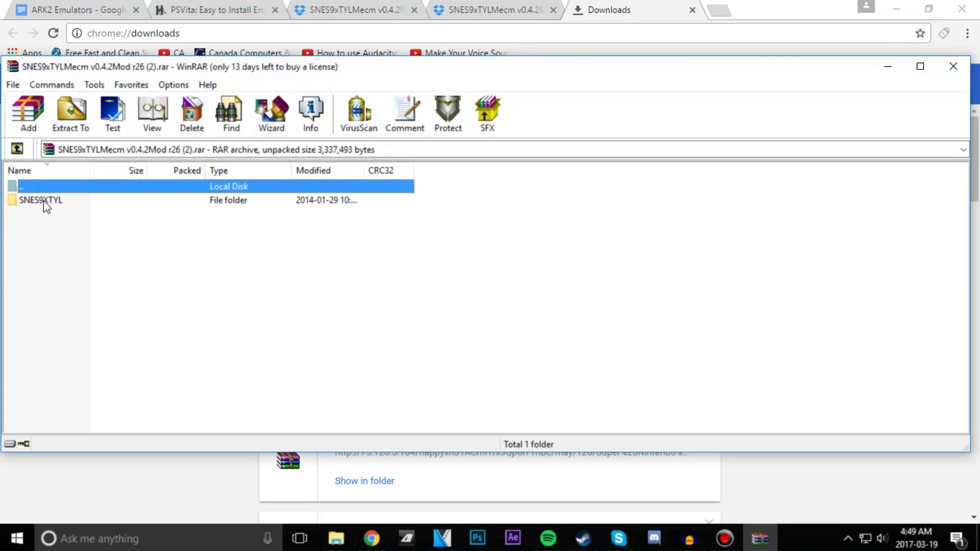
{"action": "double_click", "coordinate": [44, 201]}
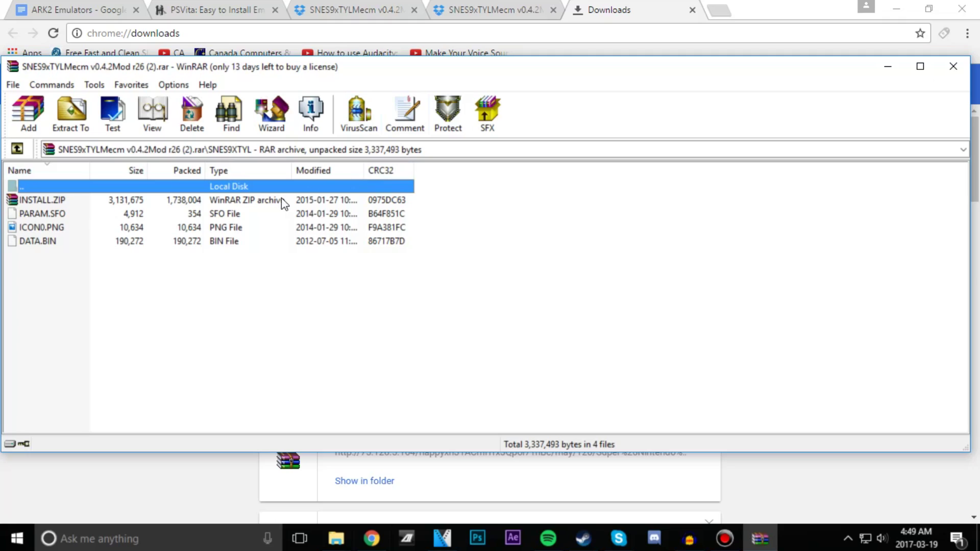
{"action": "left_click_drag", "start_coordinate": [332, 73], "coordinate": [526, 47]}
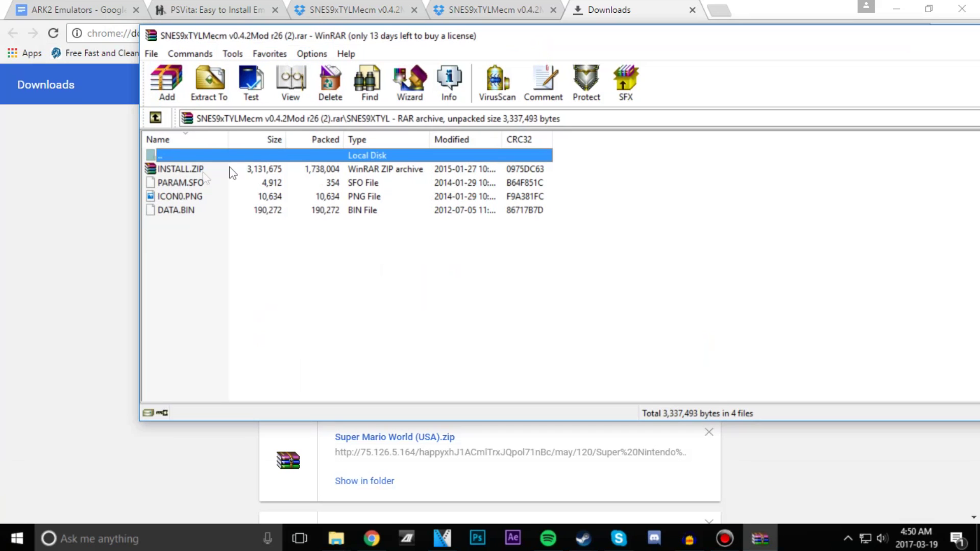
{"action": "double_click", "coordinate": [181, 172]}
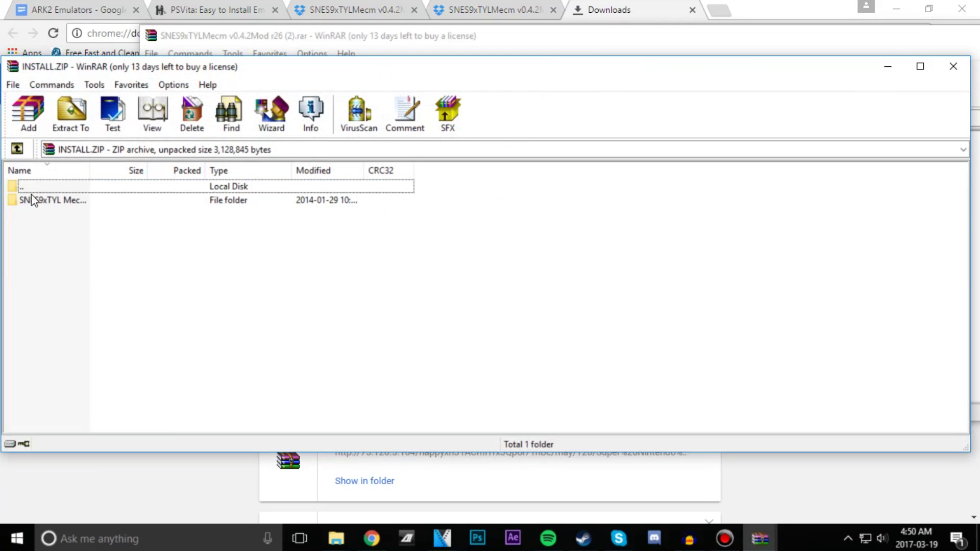
{"action": "double_click", "coordinate": [31, 203]}
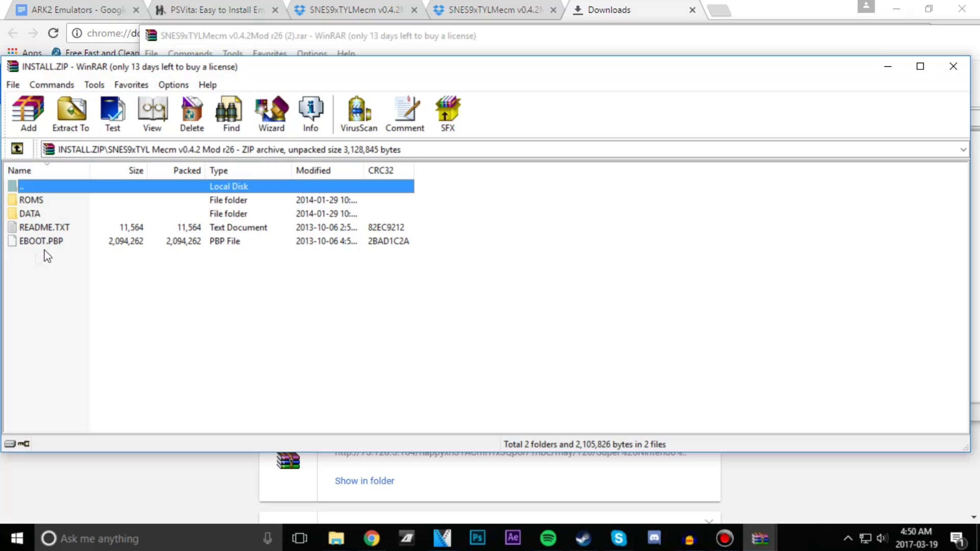
{"action": "left_click", "coordinate": [14, 151]}
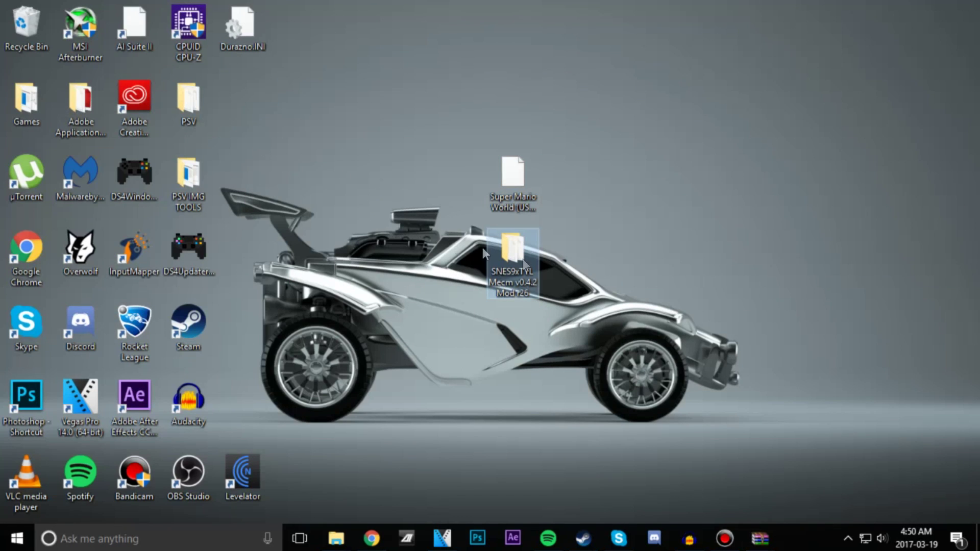
Move Super Mario World (USA).sfc from the desktop into the emulator's ROMS subfolder, then close Explorer
{"action": "double_click", "coordinate": [529, 262]}
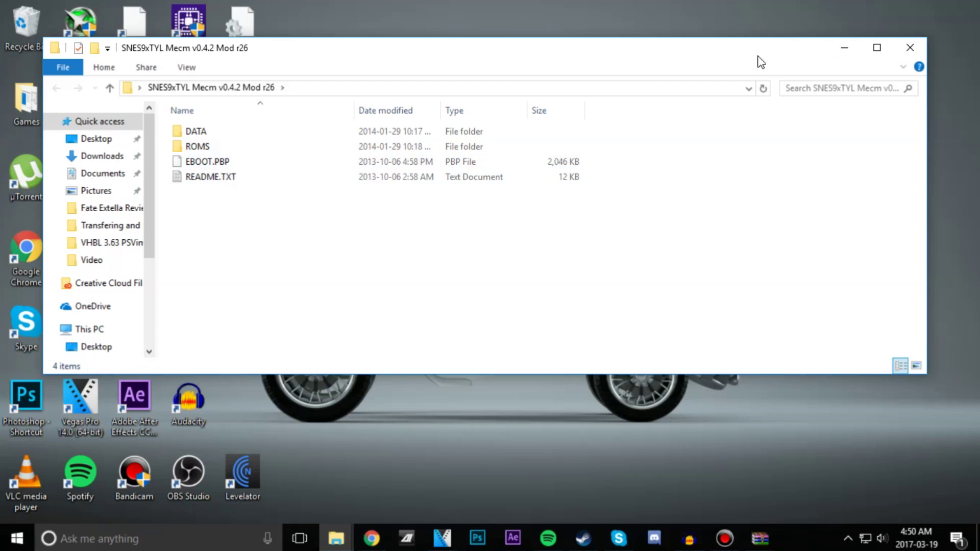
{"action": "left_click_drag", "start_coordinate": [758, 56], "coordinate": [810, 241]}
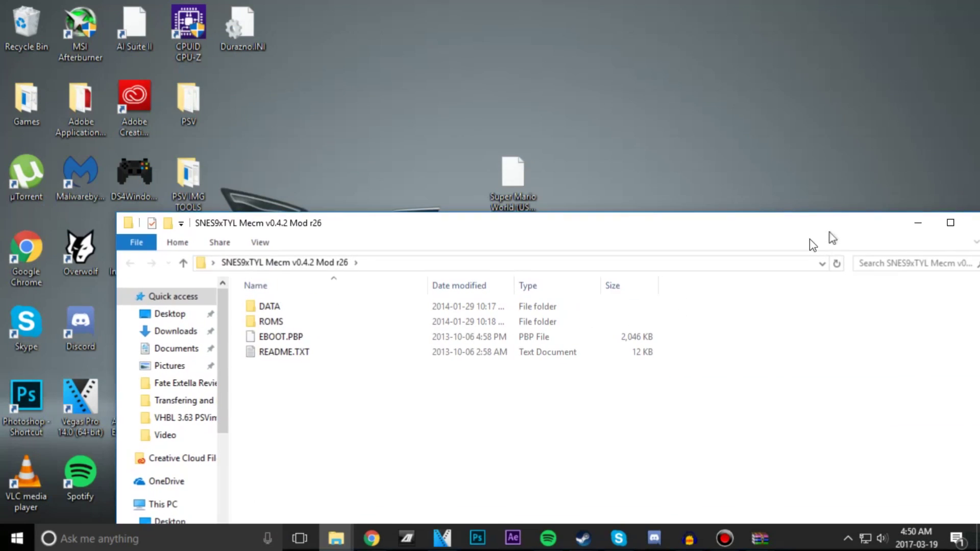
{"action": "double_click", "coordinate": [244, 322]}
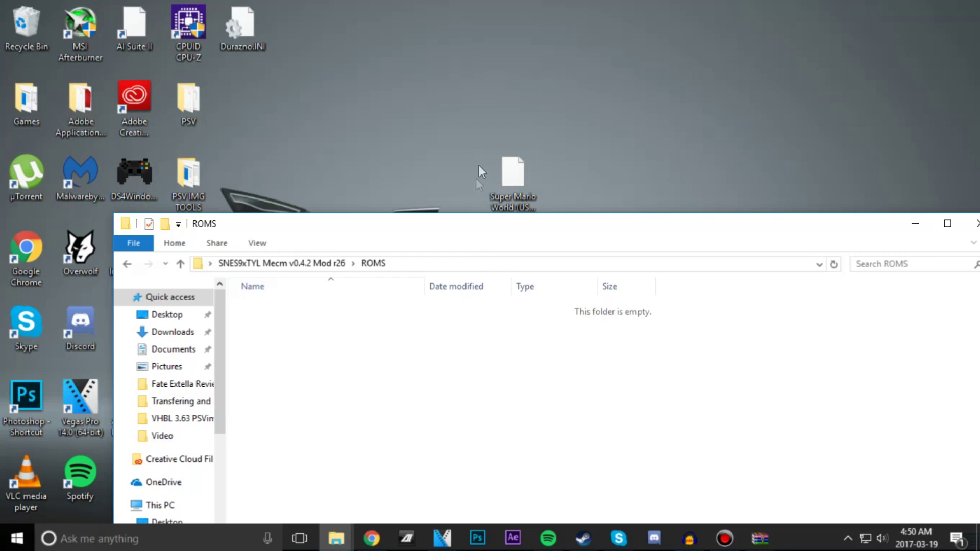
{"action": "left_click_drag", "start_coordinate": [520, 176], "coordinate": [383, 411]}
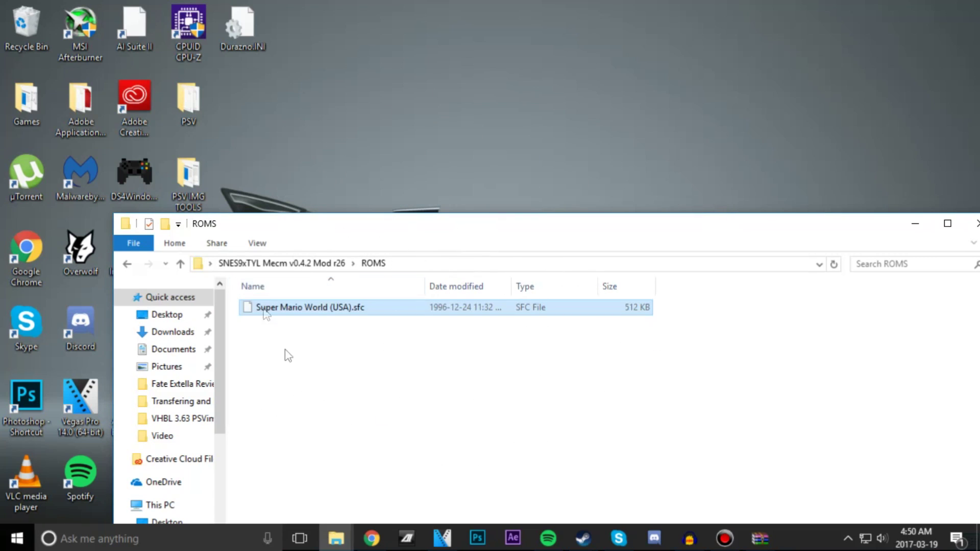
{"action": "left_click", "coordinate": [972, 231]}
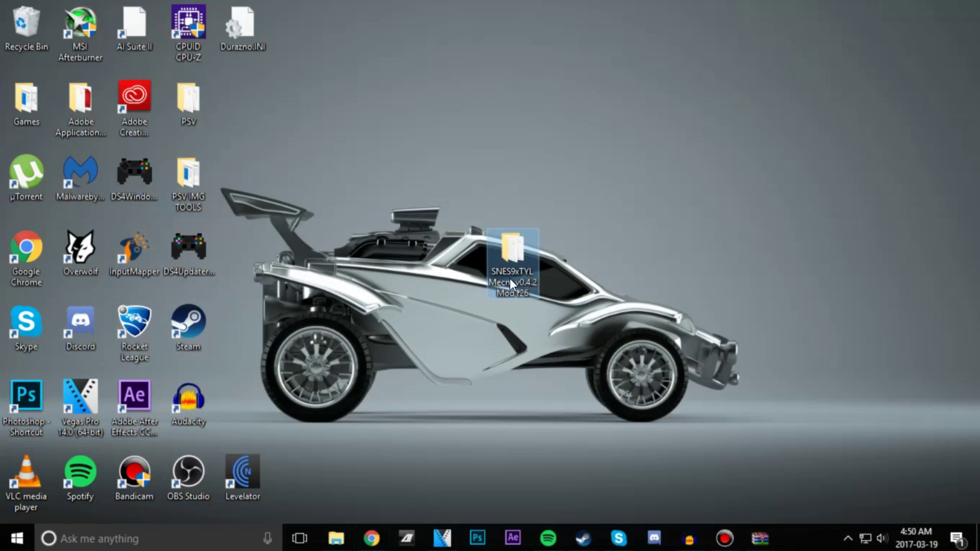
{"action": "left_click_drag", "start_coordinate": [512, 255], "coordinate": [529, 275]}
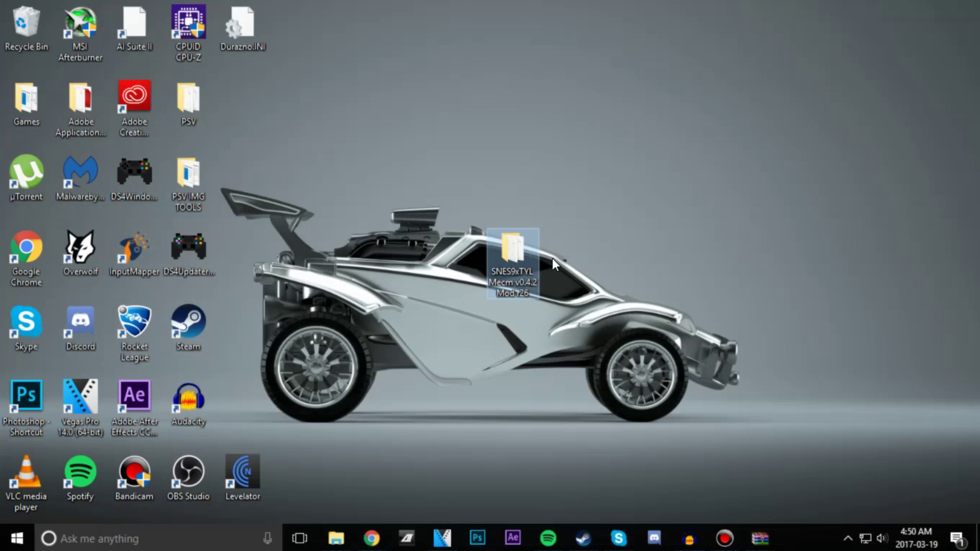
Copy the Applications/Backups folder path from QCMA's settings
{"action": "left_click", "coordinate": [848, 539]}
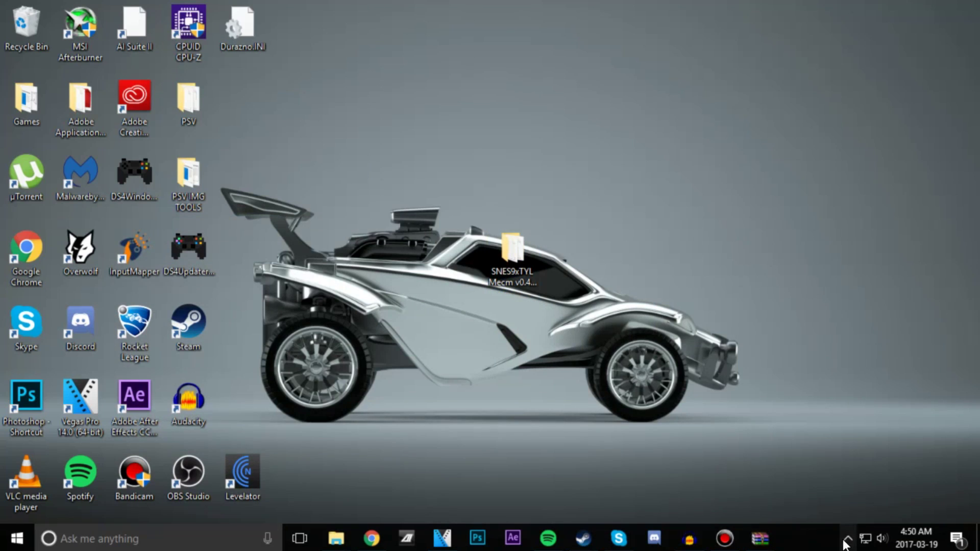
{"action": "right_click", "coordinate": [877, 480]}
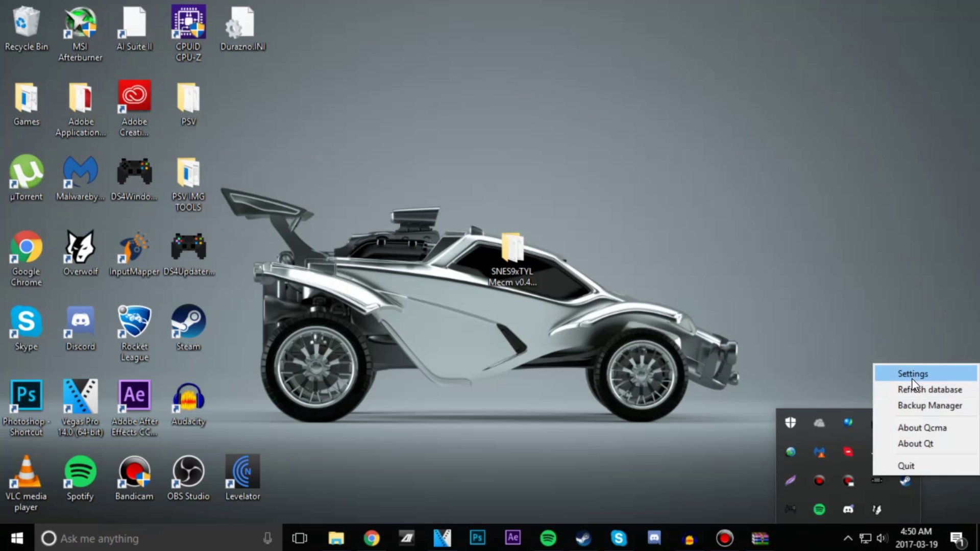
{"action": "left_click", "coordinate": [901, 374]}
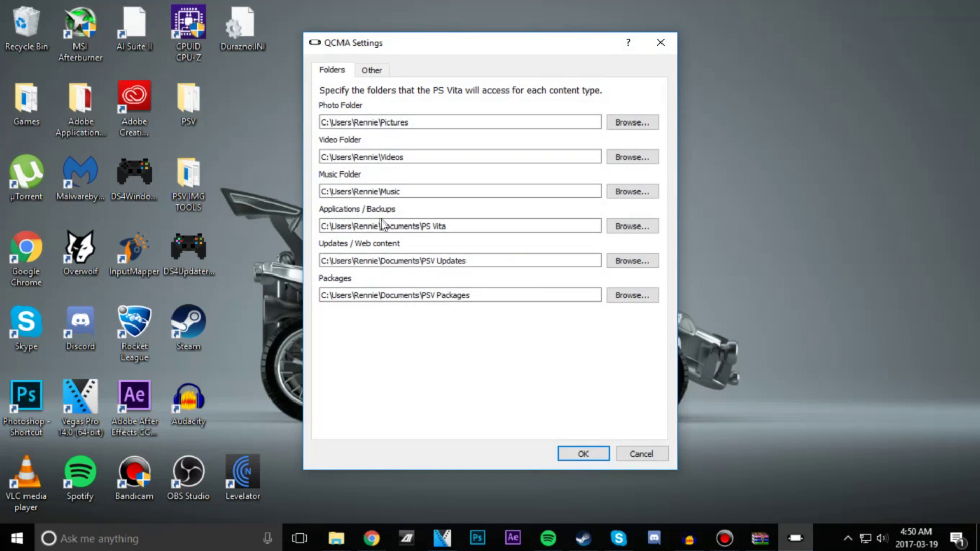
{"action": "right_click", "coordinate": [363, 223]}
{"action": "left_click", "coordinate": [393, 232]}
{"action": "mouse_move", "coordinate": [341, 544]}
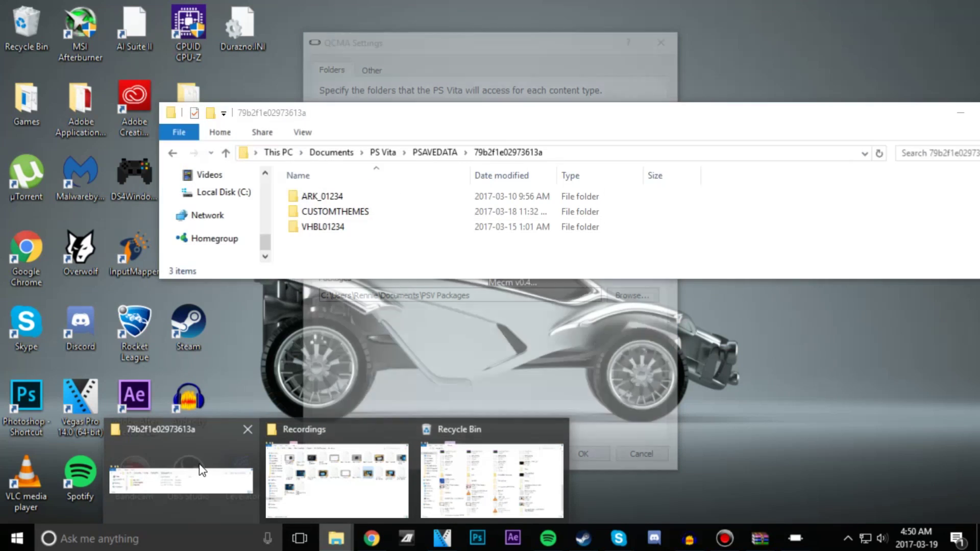
Move the SNES9xTYL Mecm v0.4.2 Mod r26 folder from the desktop into PSAVEDATA's account folder
{"action": "left_click", "coordinate": [181, 480]}
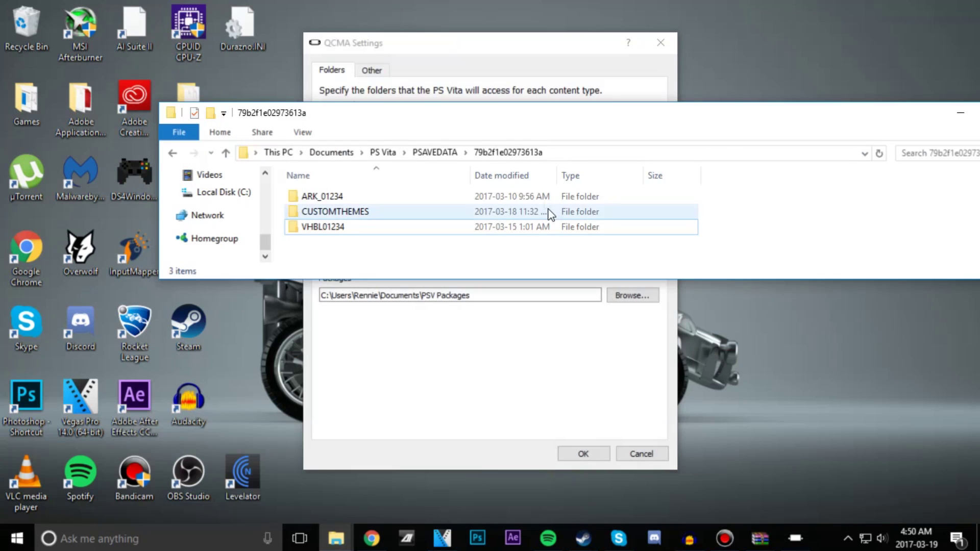
{"action": "left_click", "coordinate": [562, 154]}
{"action": "key", "text": "alt+Up"}
{"action": "key", "text": "alt+Up"}
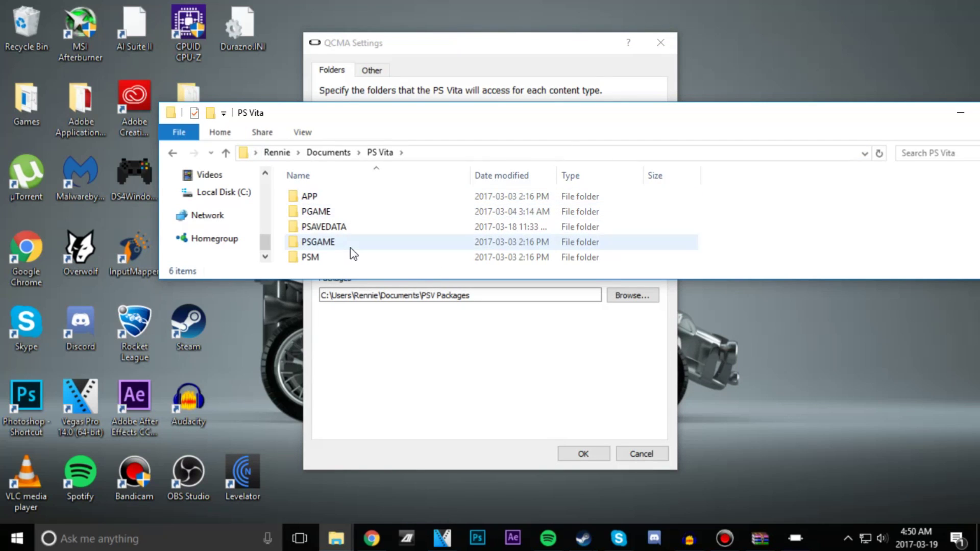
{"action": "scroll", "coordinate": [344, 247], "scroll_direction": "down", "scroll_amount": 1}
{"action": "scroll", "coordinate": [342, 241], "scroll_direction": "up", "scroll_amount": 1}
{"action": "double_click", "coordinate": [337, 236]}
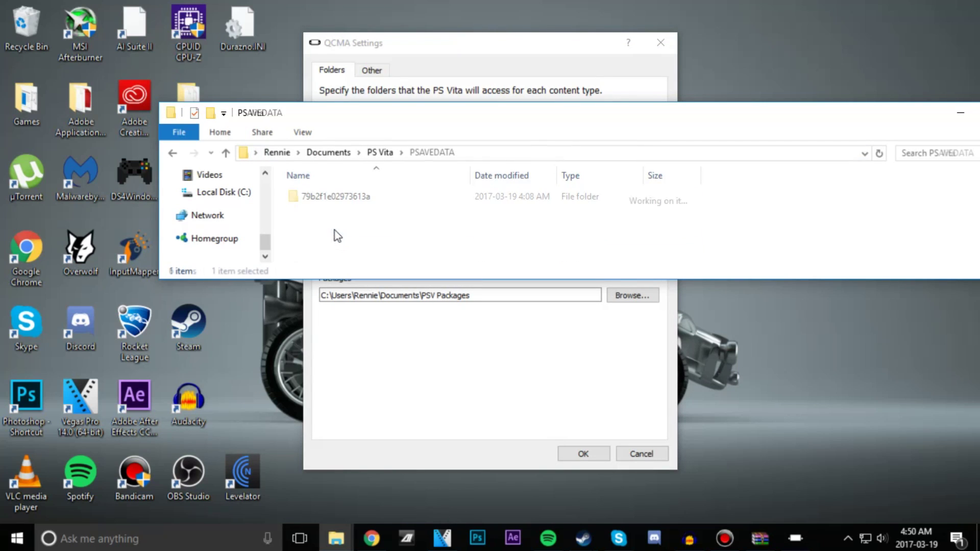
{"action": "double_click", "coordinate": [314, 200]}
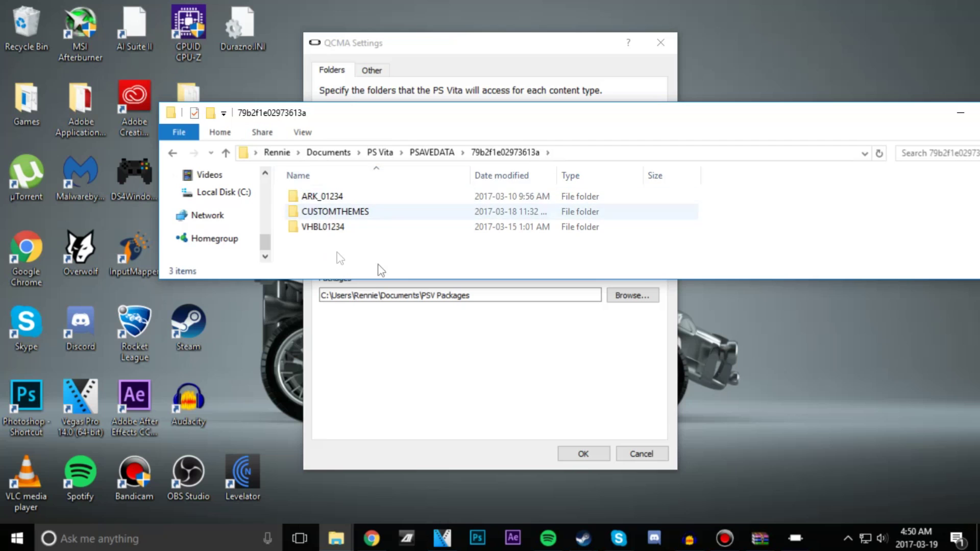
{"action": "key", "text": "super+d"}
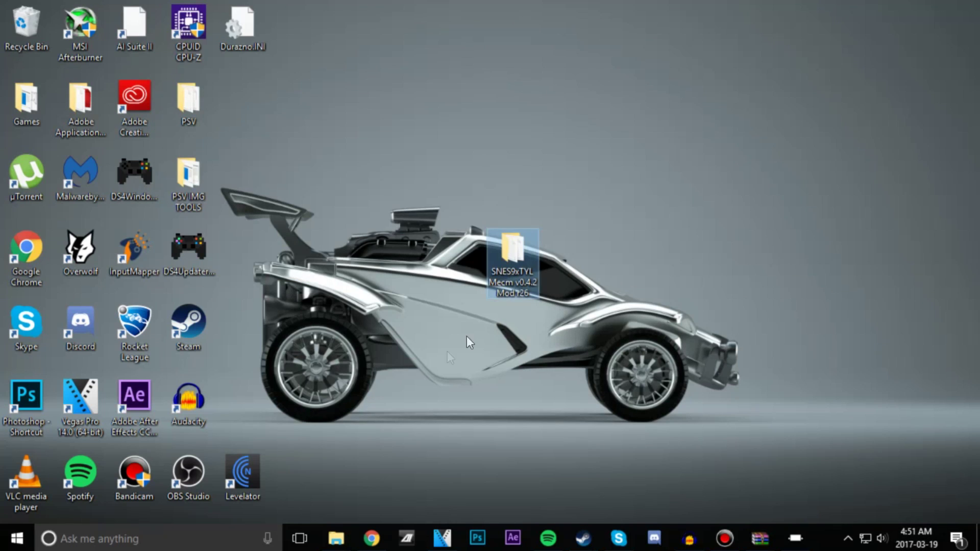
{"action": "left_click_drag", "start_coordinate": [513, 265], "coordinate": [399, 245]}
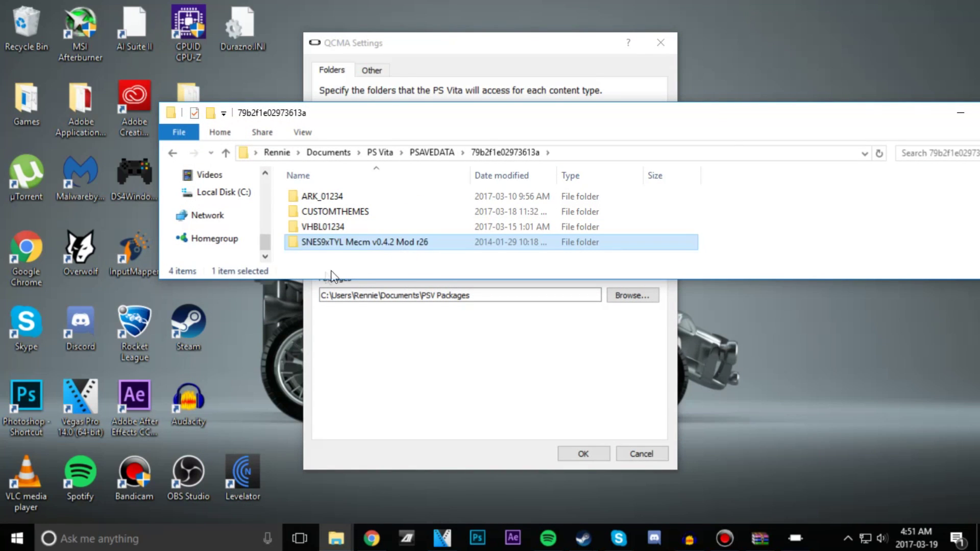
Refresh QCMA's content database so the new savedata is listed
{"action": "left_click", "coordinate": [847, 540]}
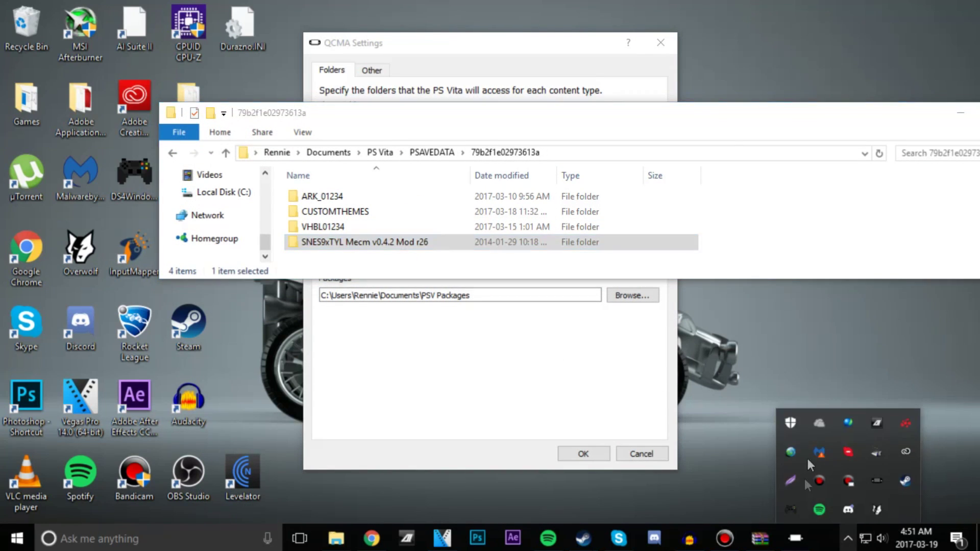
{"action": "right_click", "coordinate": [877, 480]}
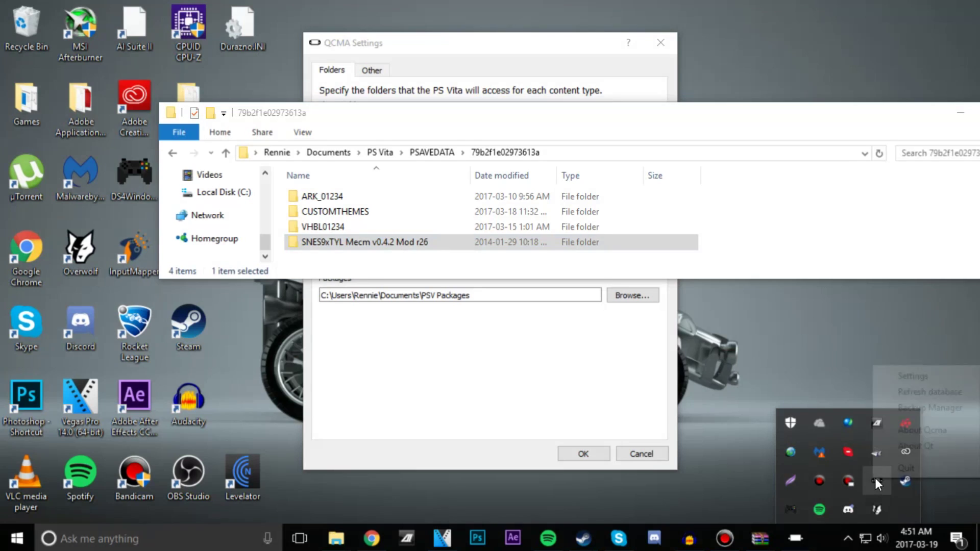
{"action": "left_click", "coordinate": [898, 393]}
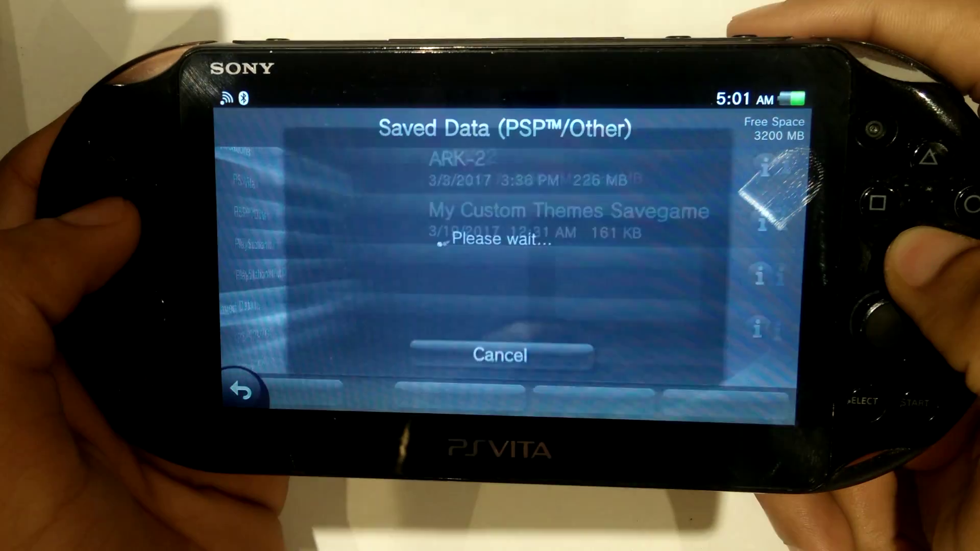
Copy the checked SNES9xTYL saved data onto the Vita, then exit to the home screen and start ARK
{"action": "key", "text": "Down"}
{"action": "key", "text": "Down"}
{"action": "key", "text": "Return"}
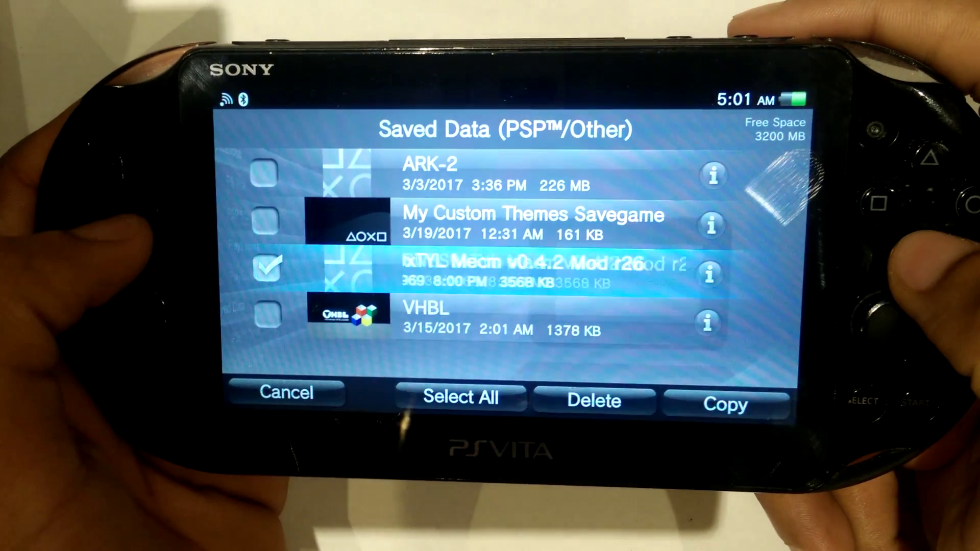
{"action": "key", "text": "Down"}
{"action": "key", "text": "Down"}
{"action": "key", "text": "Right"}
{"action": "key", "text": "Right"}
{"action": "key", "text": "Return"}
{"action": "key", "text": "Right"}
{"action": "key", "text": "Return"}
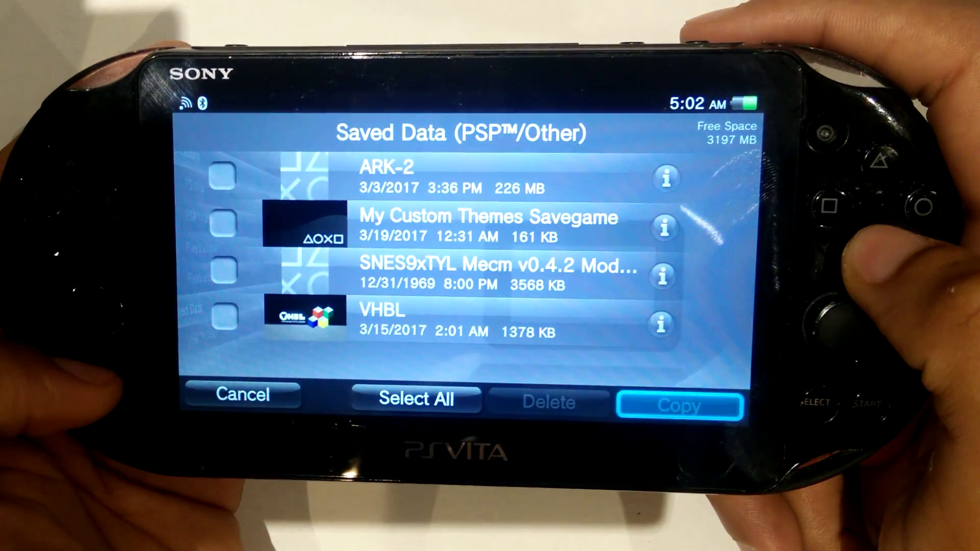
{"action": "key", "text": "super"}
{"action": "key", "text": "super"}
{"action": "key", "text": "Down"}
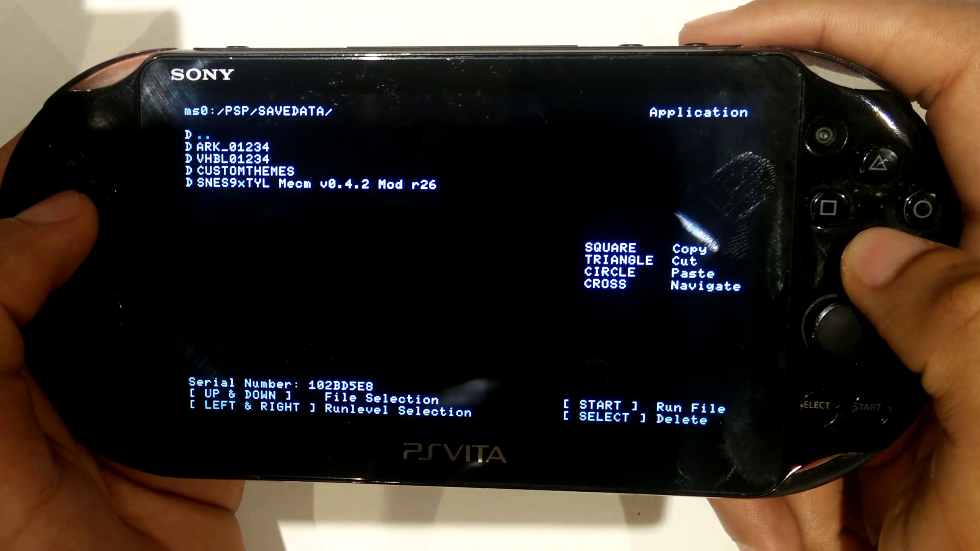
Run SNES9xTYL from ARK's file browser and load Super Mario World (USA).sfc from ROMS/
{"action": "key", "text": "Down"}
{"action": "key", "text": "Down"}
{"action": "key", "text": "Down"}
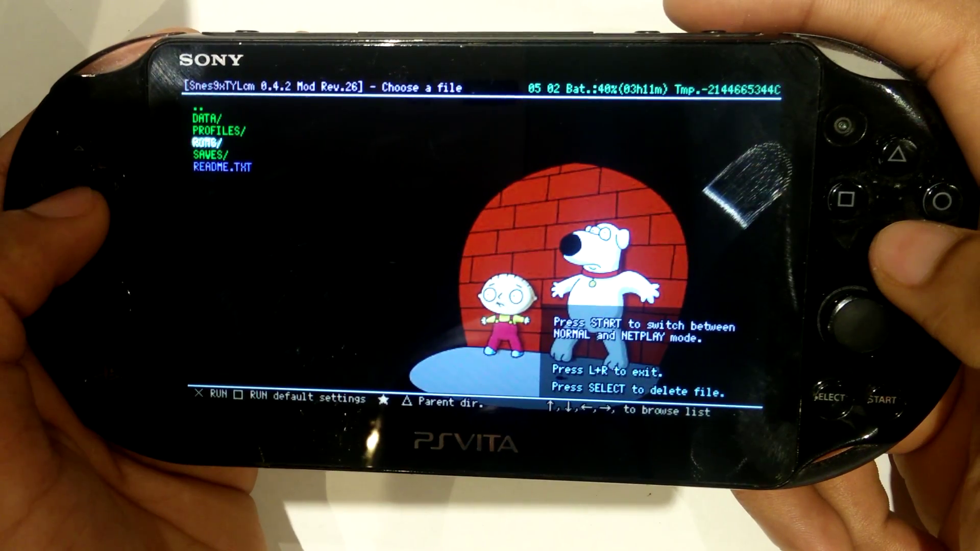
{"action": "key", "text": "Return"}
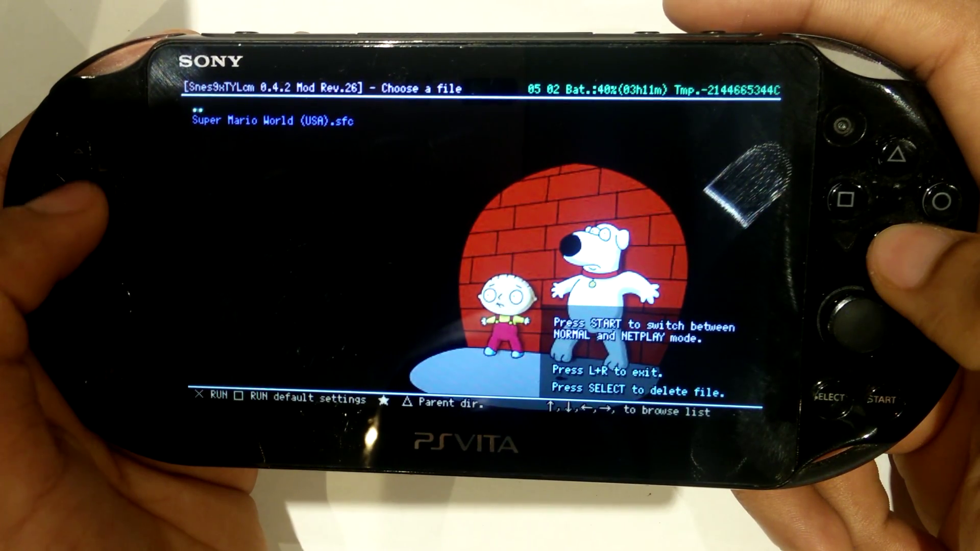
{"action": "key", "text": "Return"}
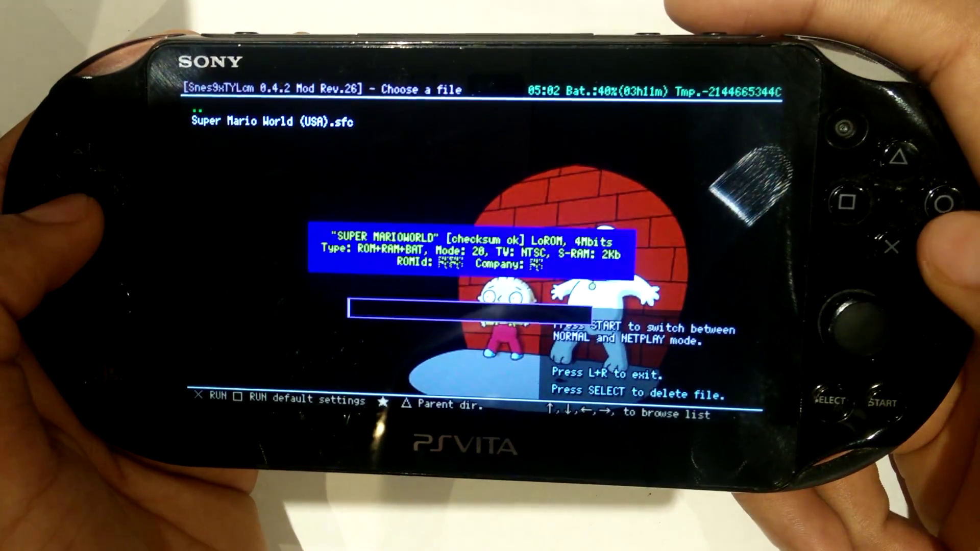